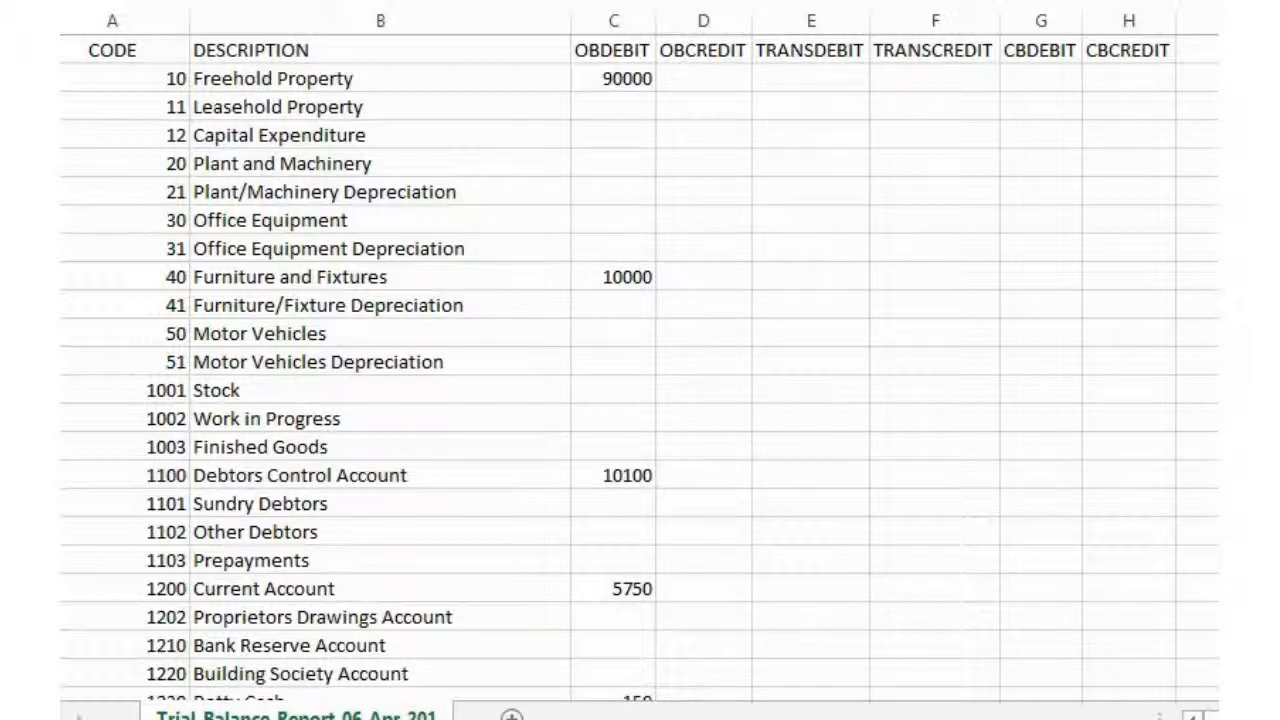
Examine the trial balance's column headings, from CODE and DESCRIPTION through to CBDEBIT and CBCREDIT
click(112, 50)
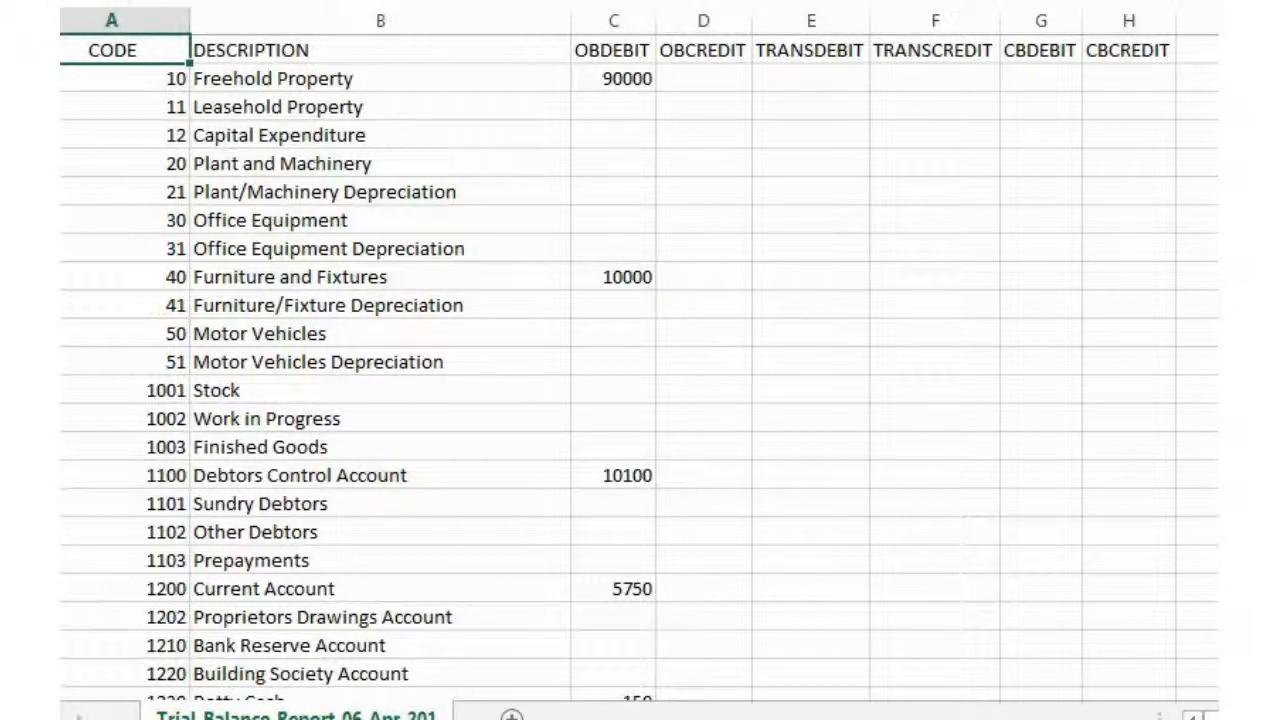
click(380, 50)
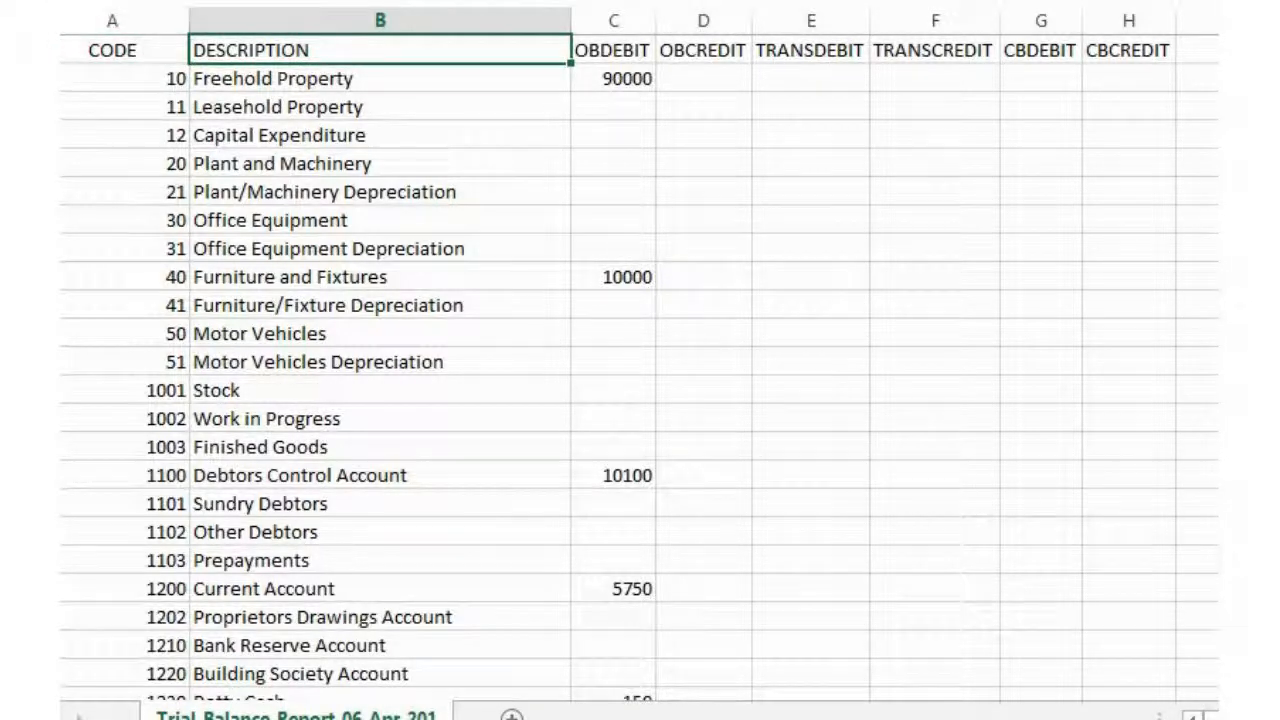
click(613, 50)
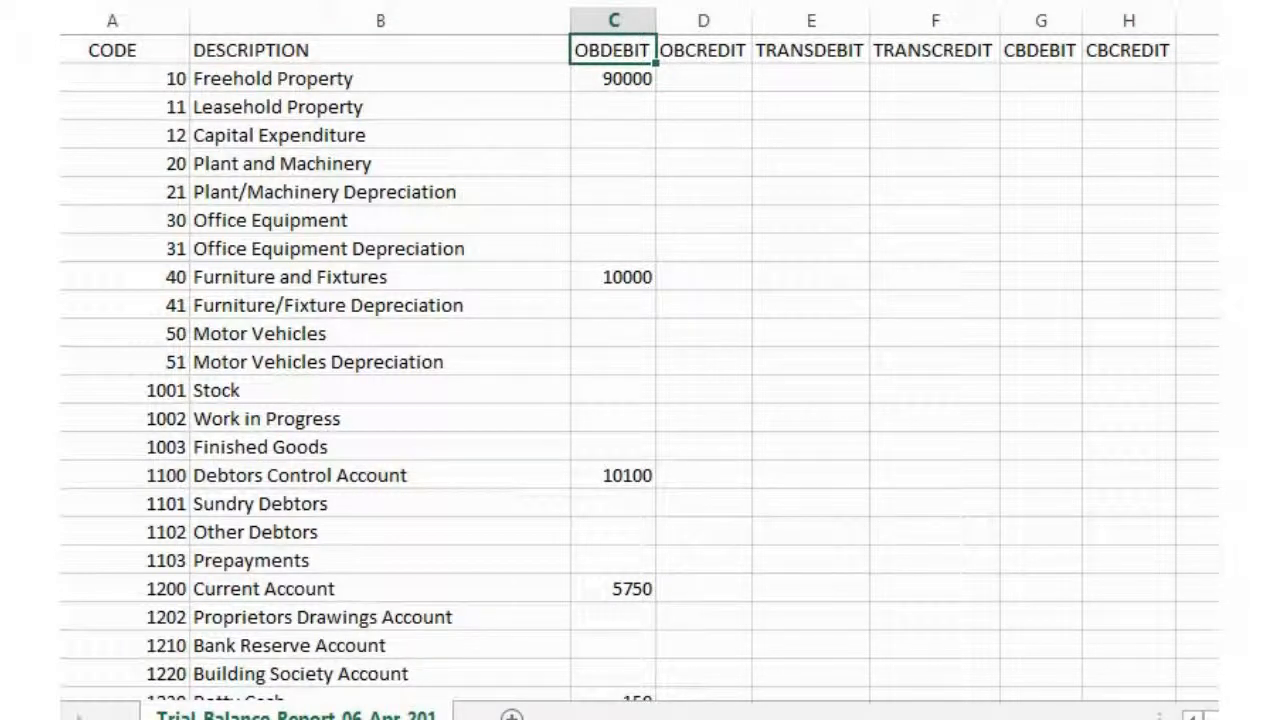
click(703, 50)
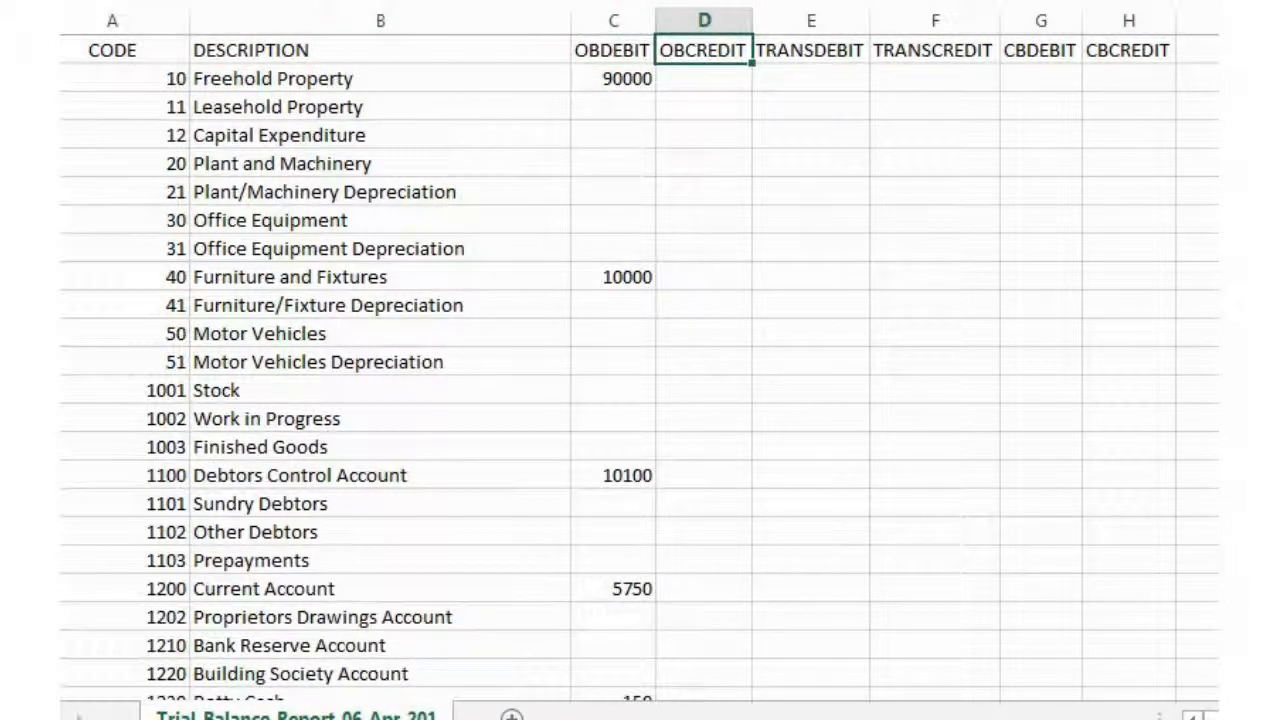
click(810, 50)
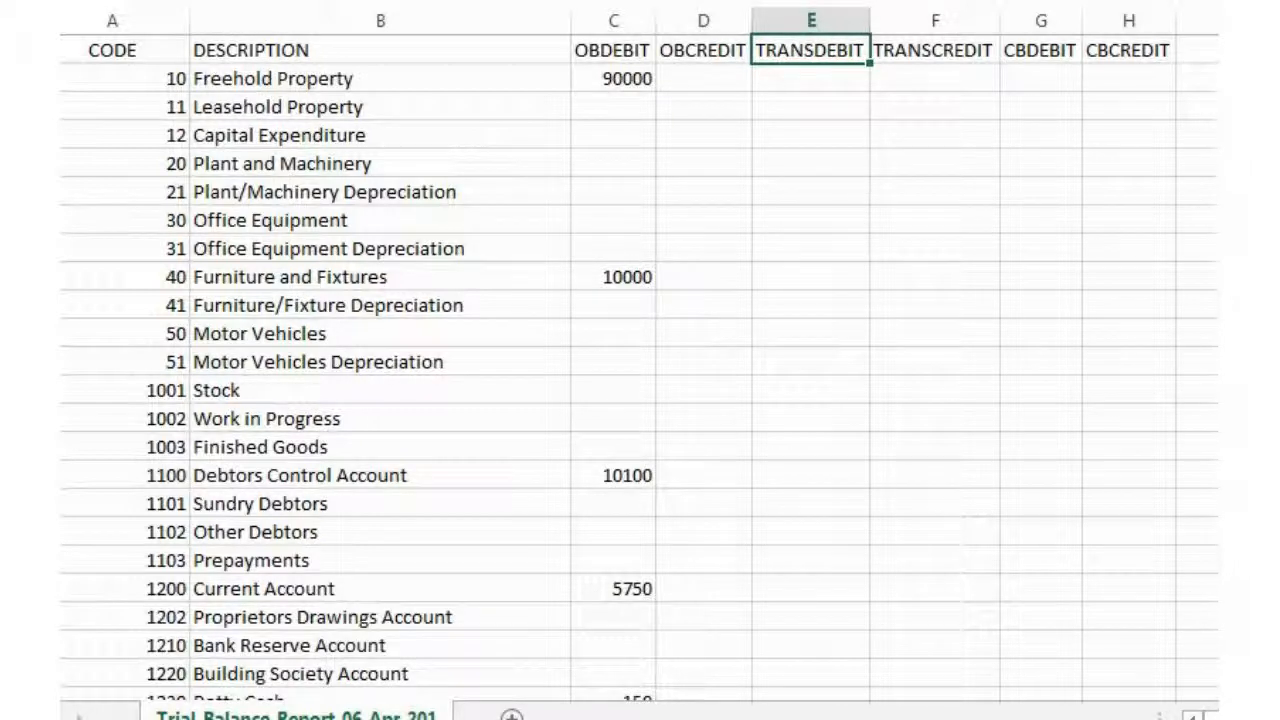
click(935, 50)
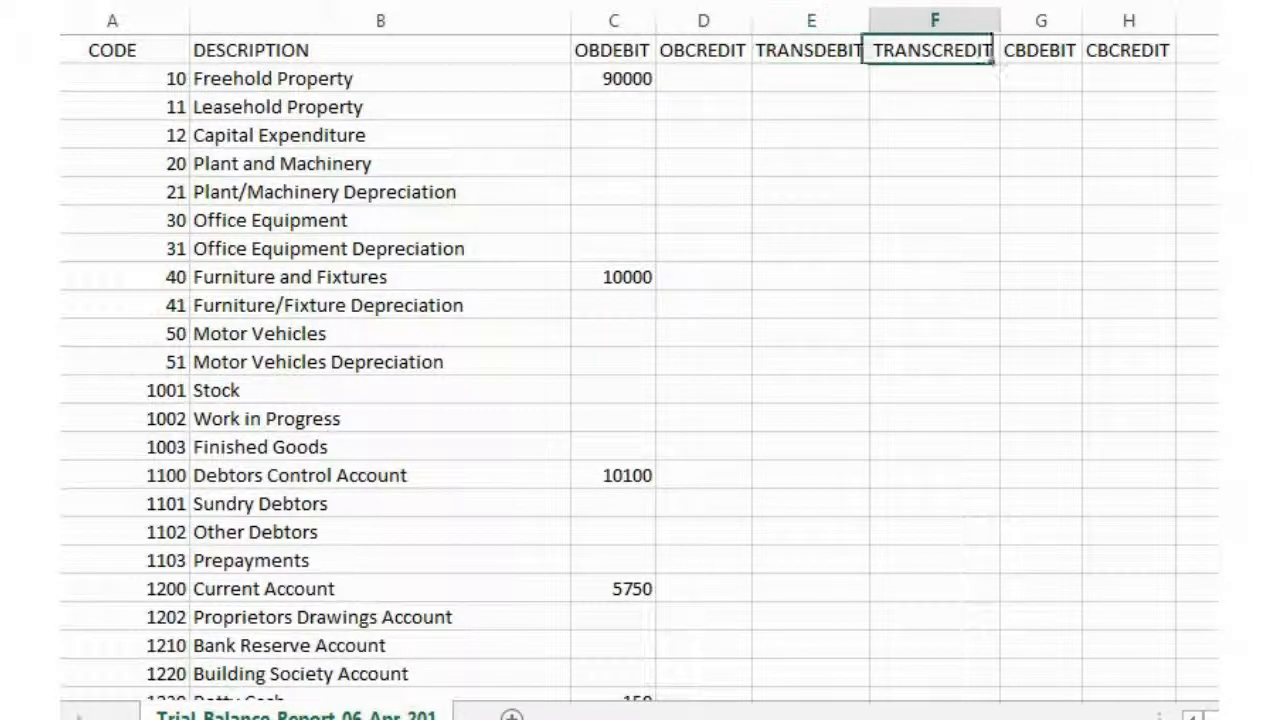
click(1040, 50)
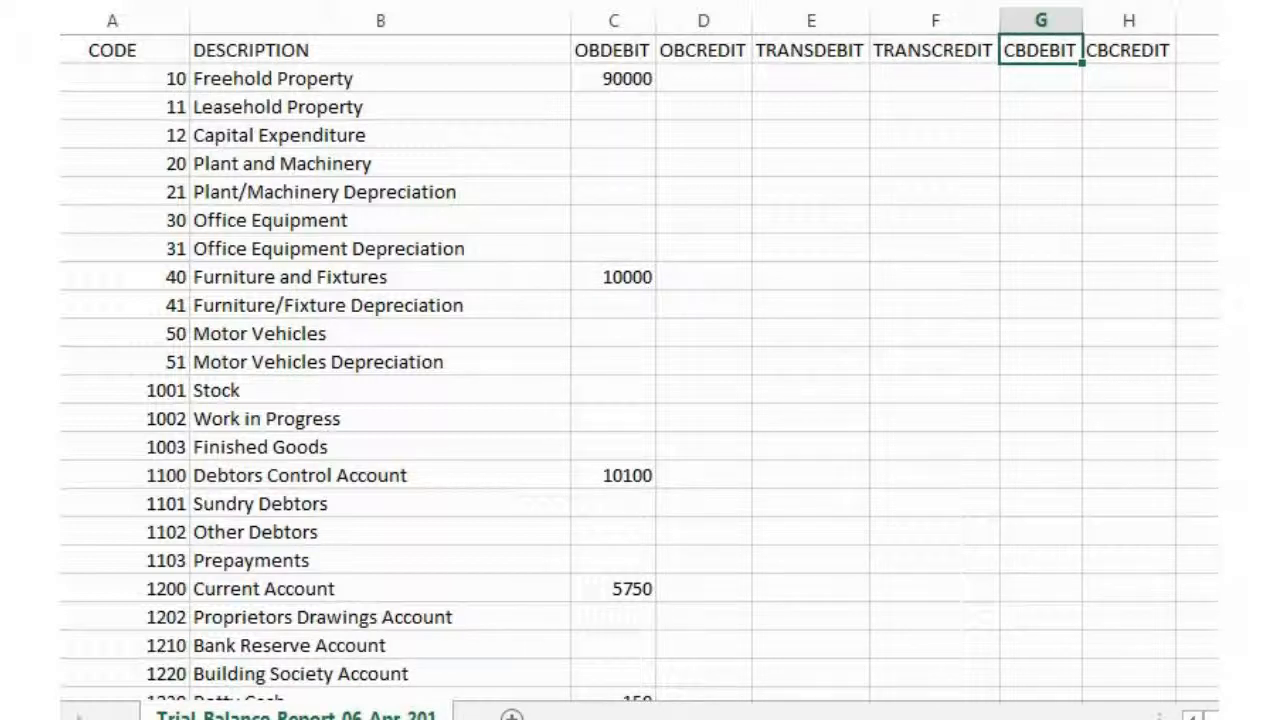
click(1128, 50)
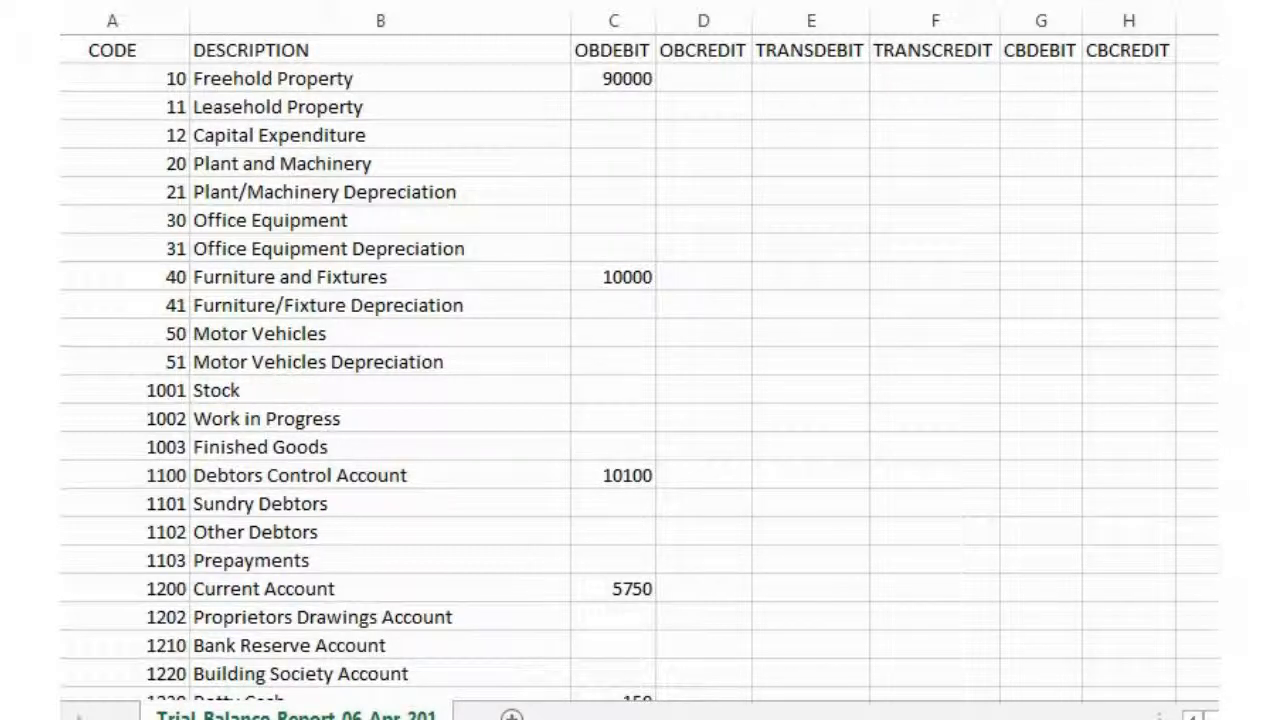
Look over the OBDEBIT cells for the accounts from Capital Expenditure to Office Equipment
click(613, 135)
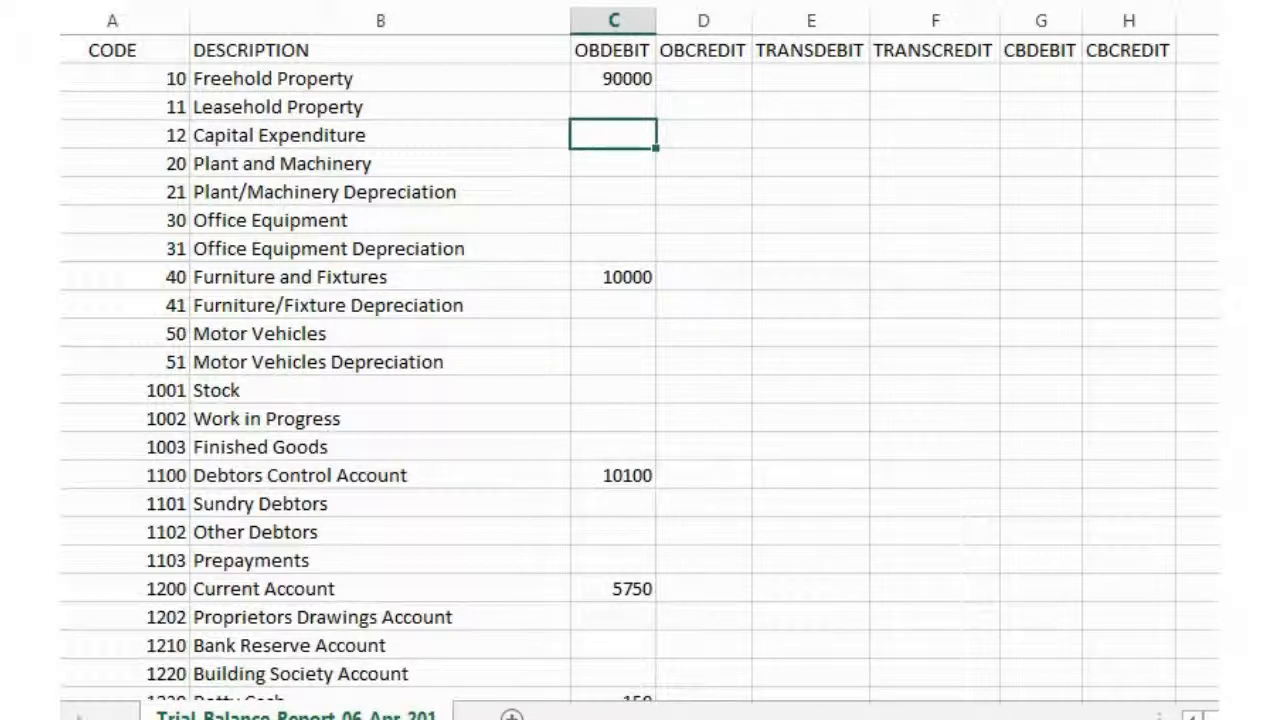
key(Down)
key(Down)
key(Down)
key(Up)
key(Up)
key(Up)
Switch to QuickFile and review the company's basic settings, including the next year end date and VAT registration
key(alt+Tab)
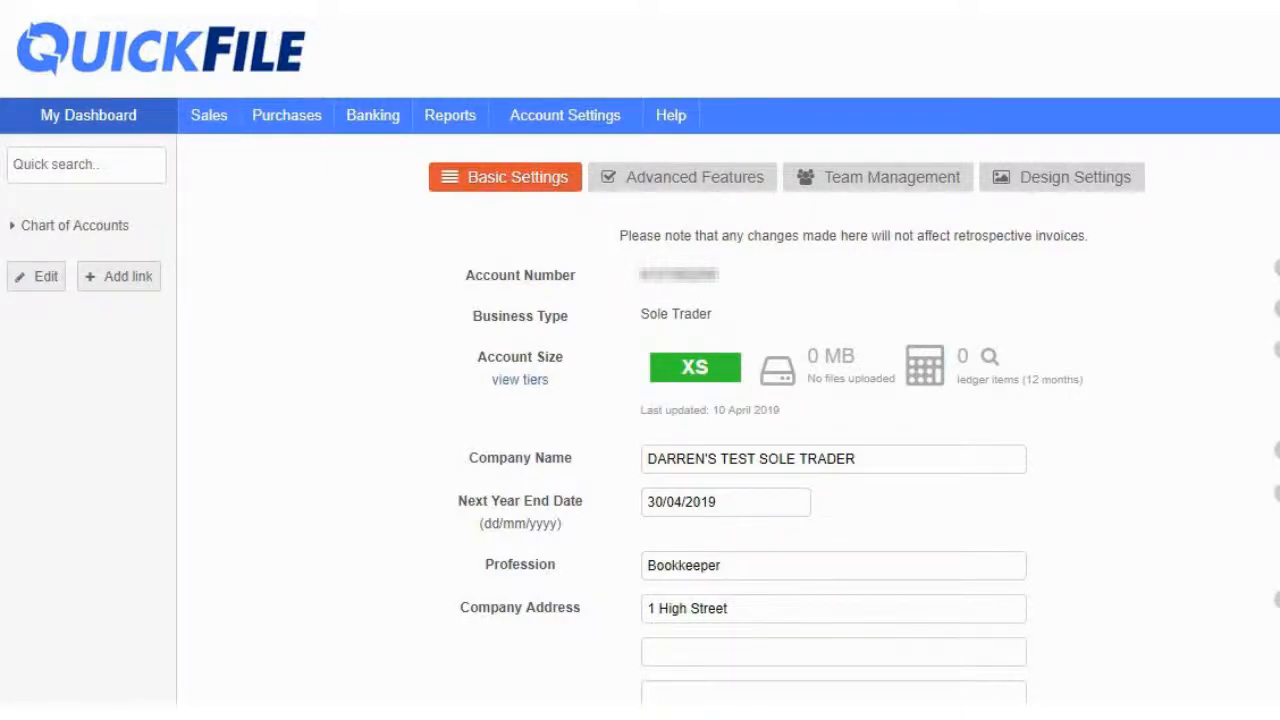
mouse_move(565, 115)
scroll(728, 400, down, 1)
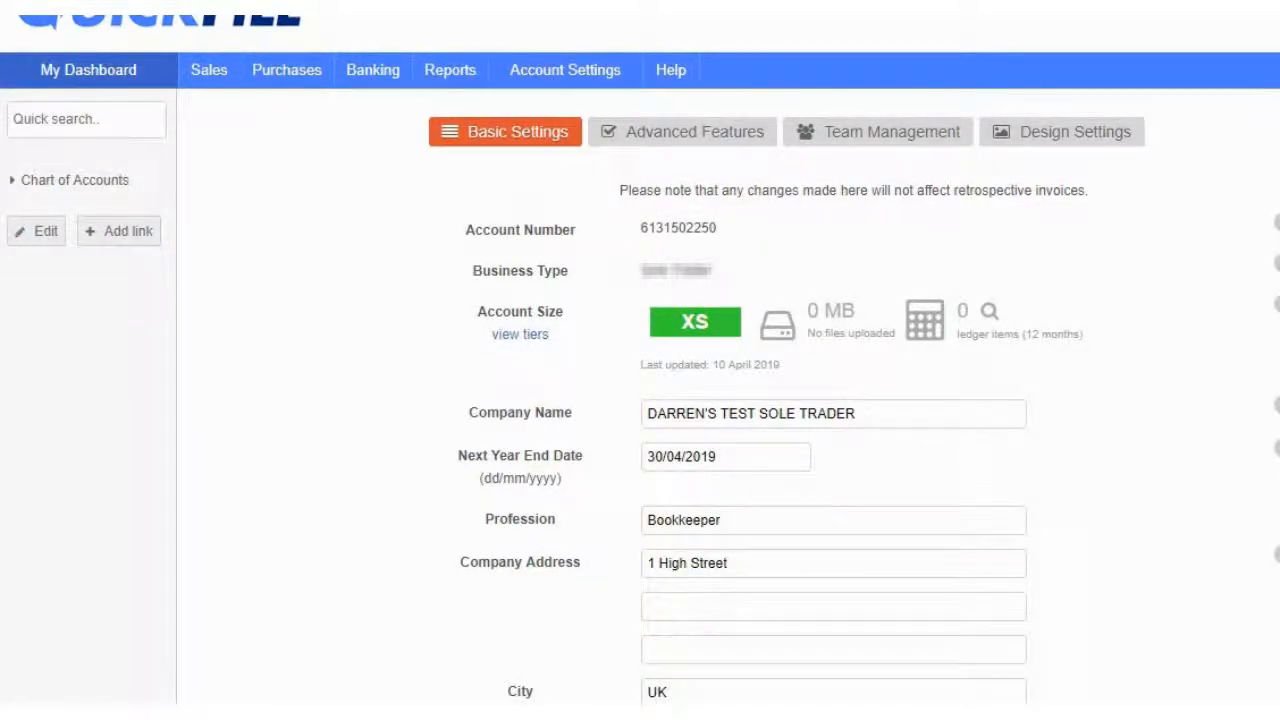
click(725, 457)
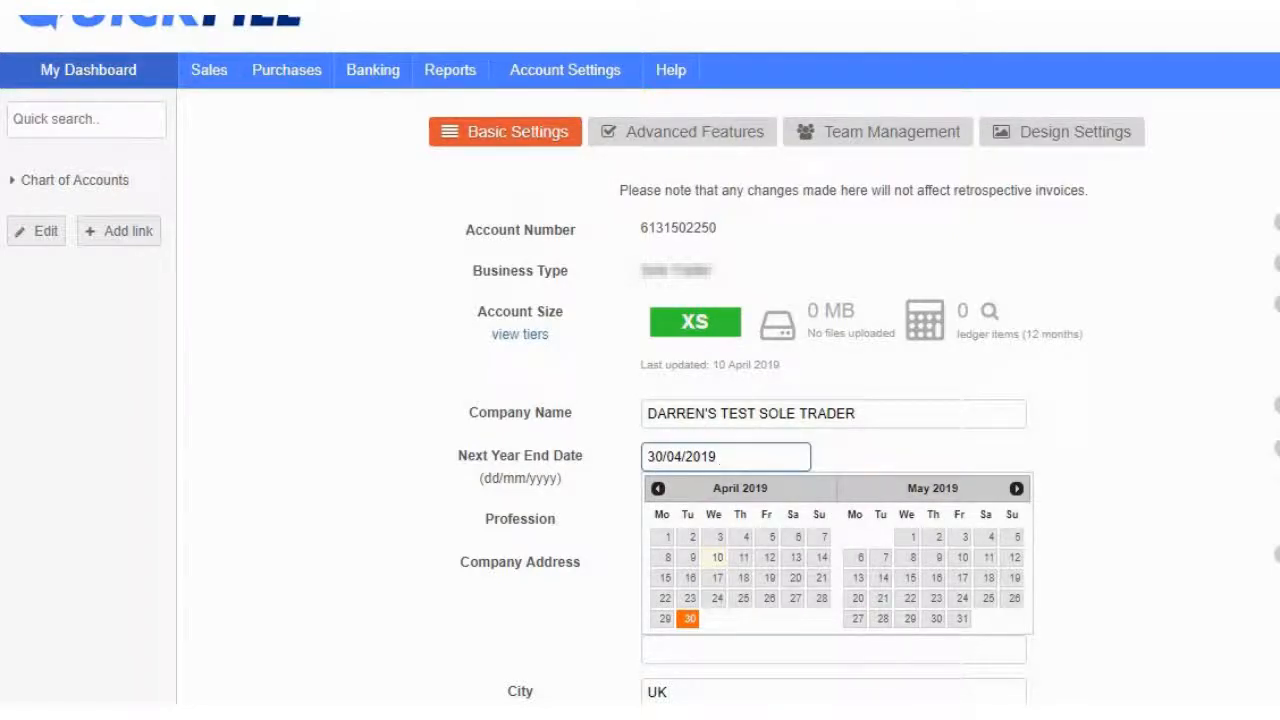
click(920, 457)
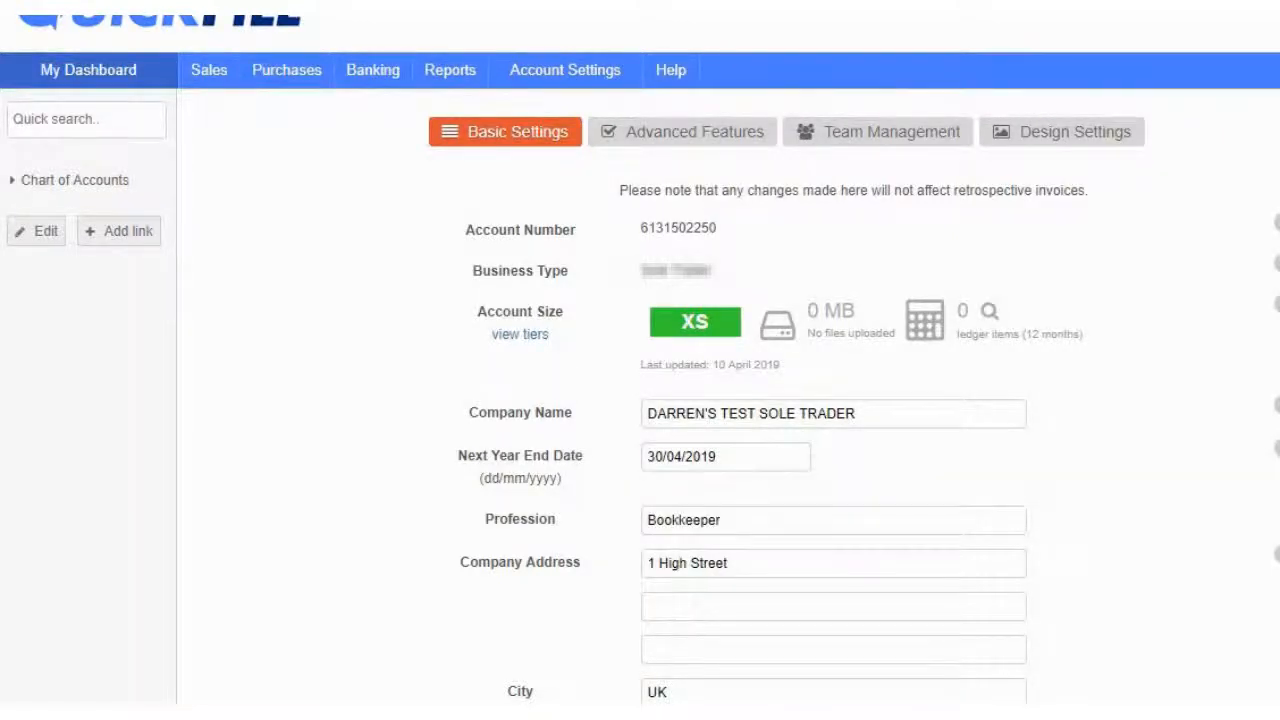
scroll(728, 400, down, 3)
scroll(640, 400, down, 2)
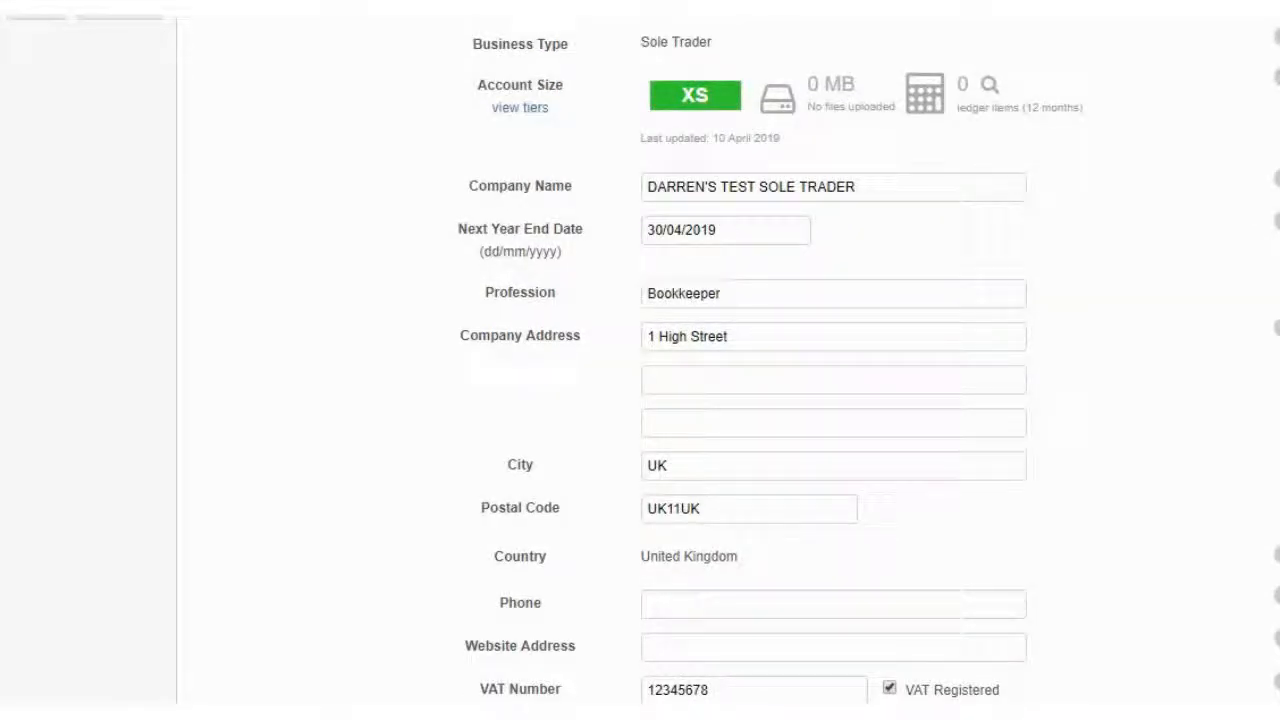
scroll(640, 400, down, 1)
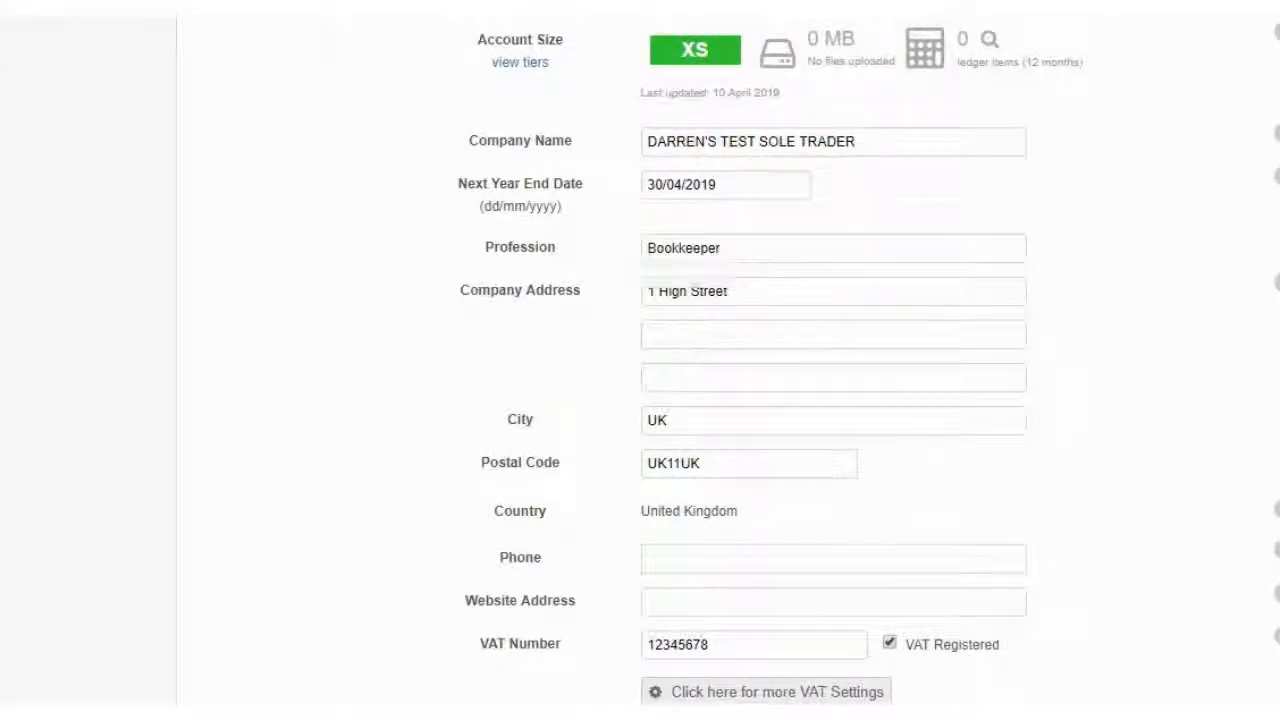
scroll(640, 400, up, 7)
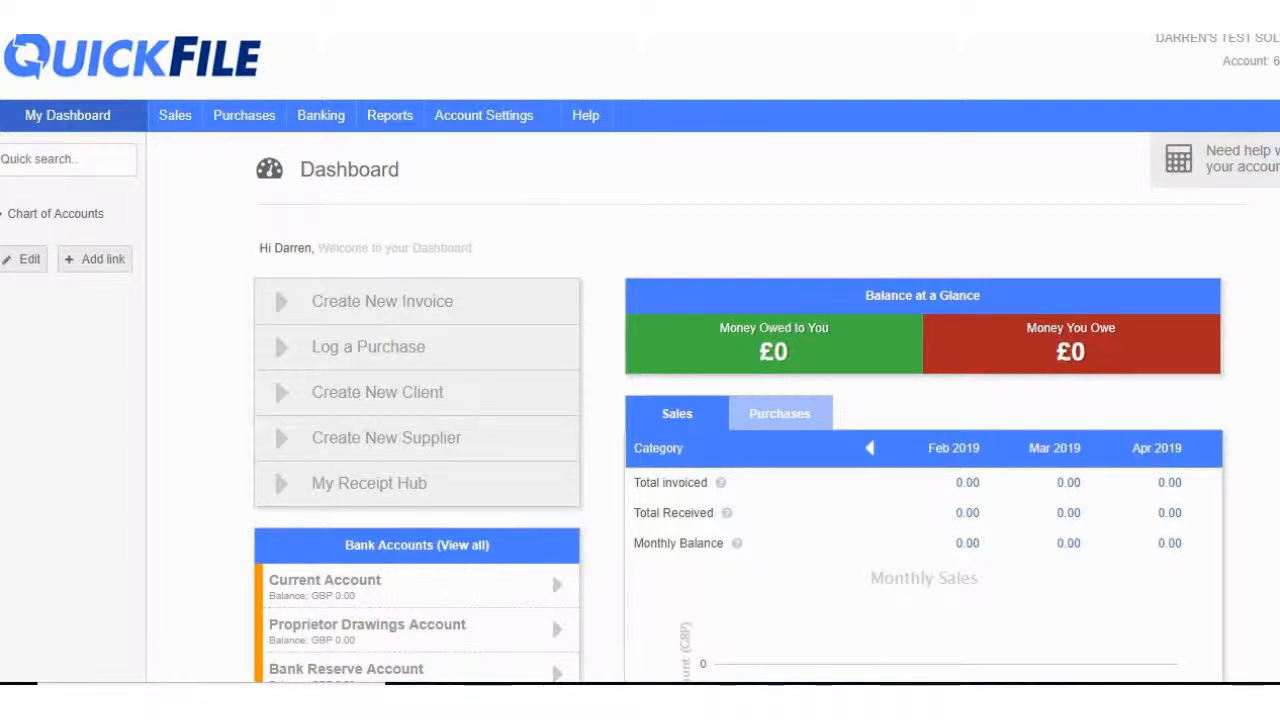
Open the company settings from the dashboard
mouse_move(484, 116)
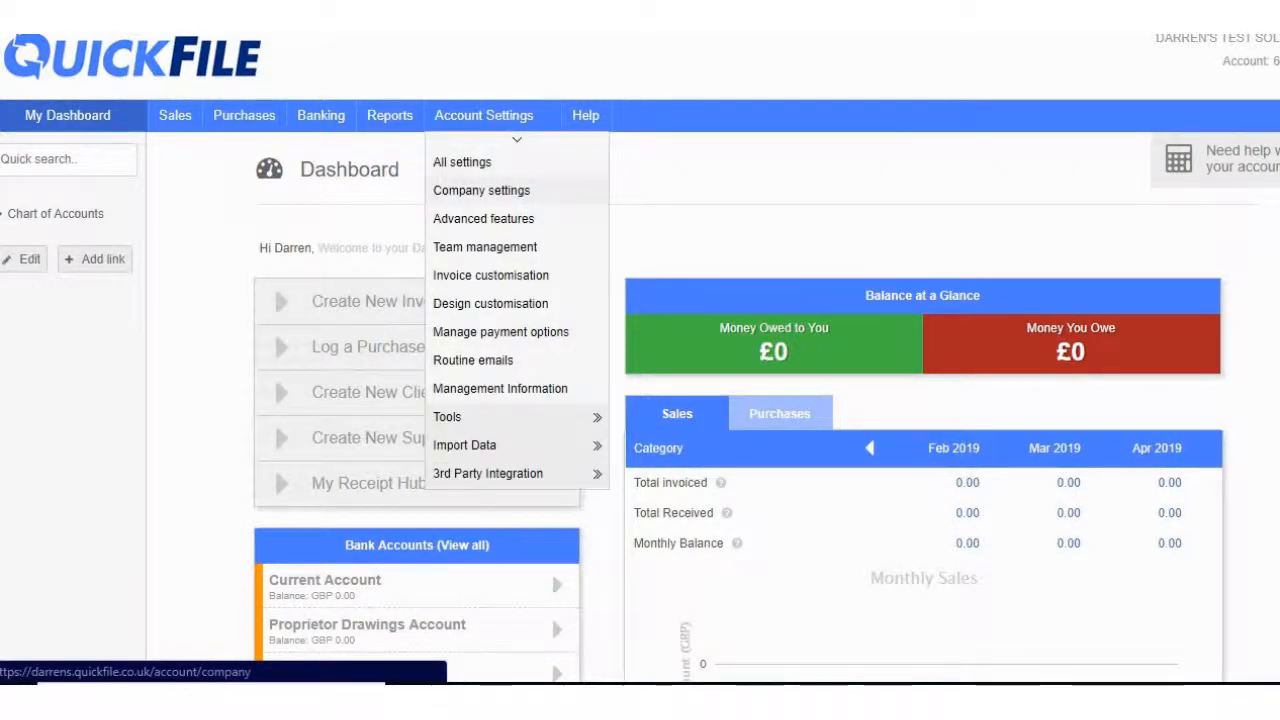
click(481, 190)
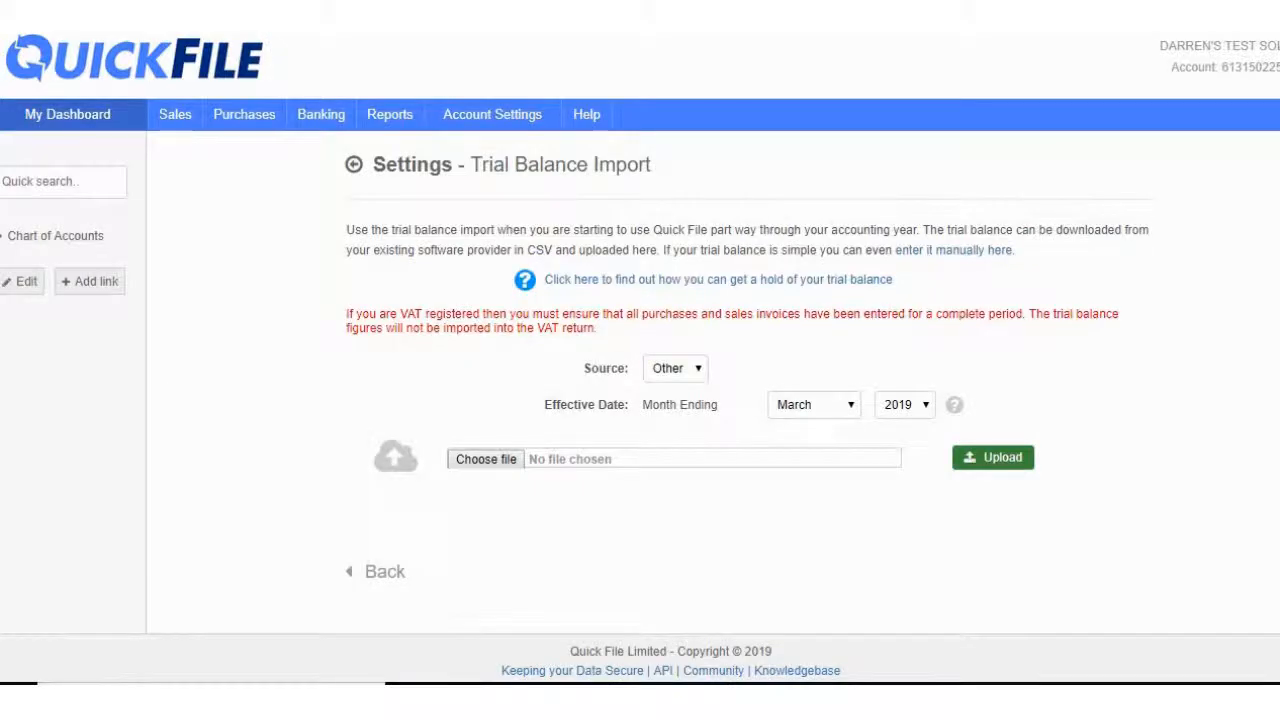
Set the trial balance import's effective date to month ending December 2018 and upload the trial balance report CSV
click(814, 405)
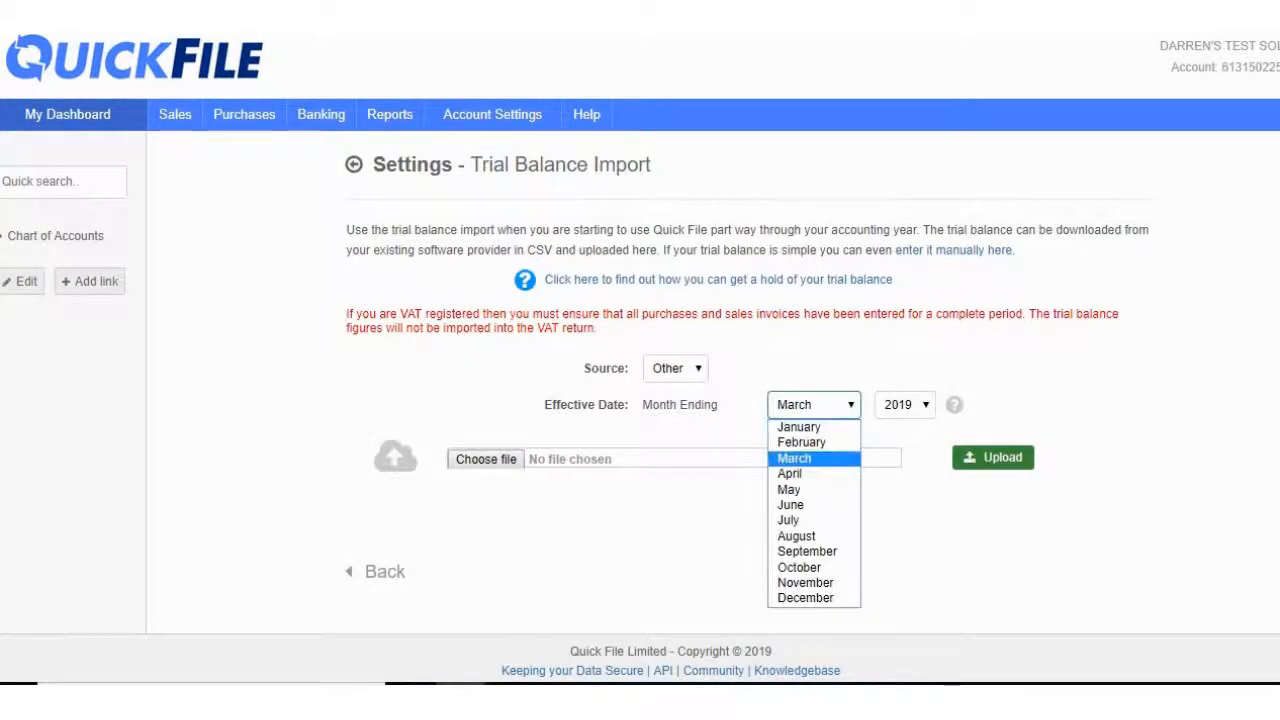
key(Down)
key(Down)
key(Down)
key(Down)
key(Down)
key(Down)
key(Down)
key(Down)
key(Down)
key(Return)
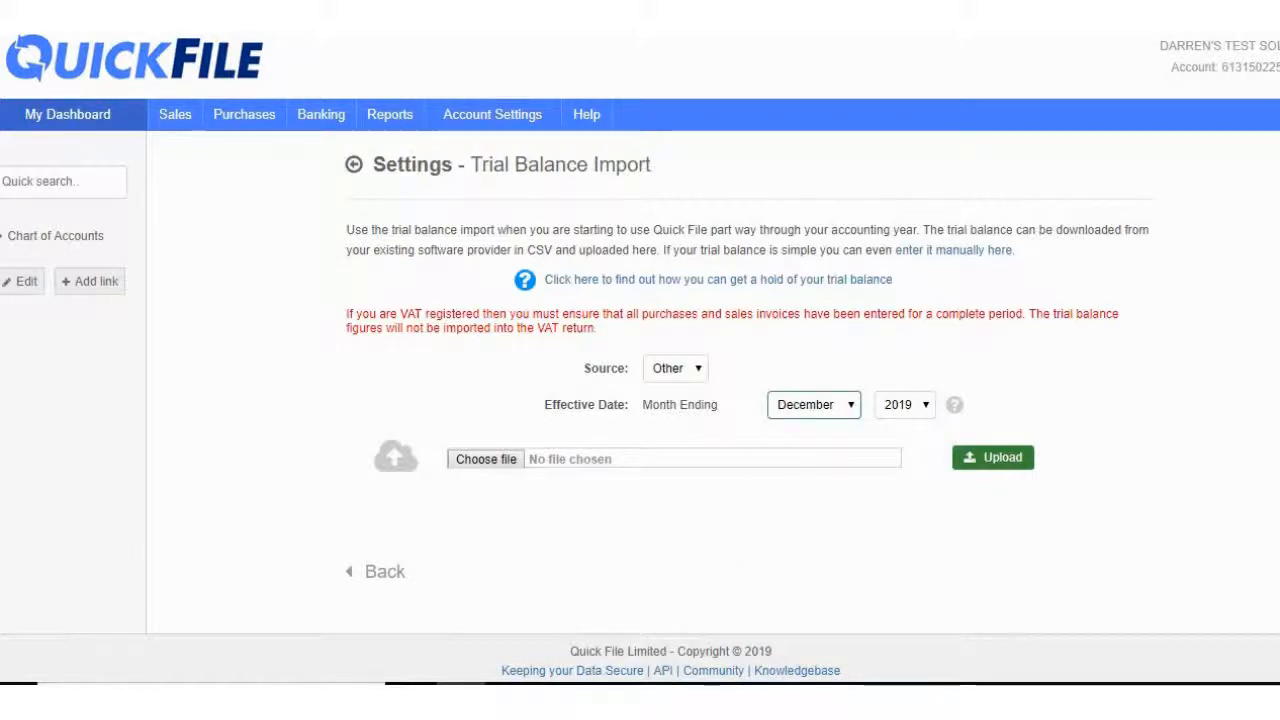
click(905, 405)
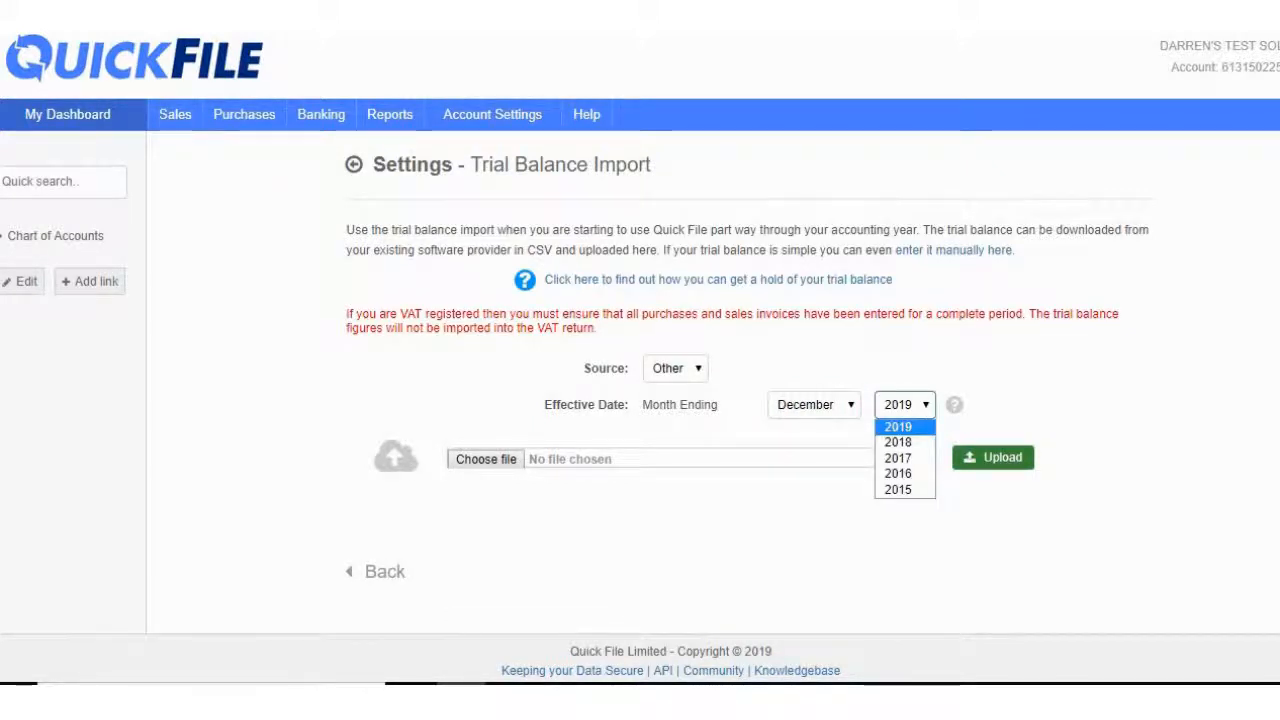
key(Down)
key(Return)
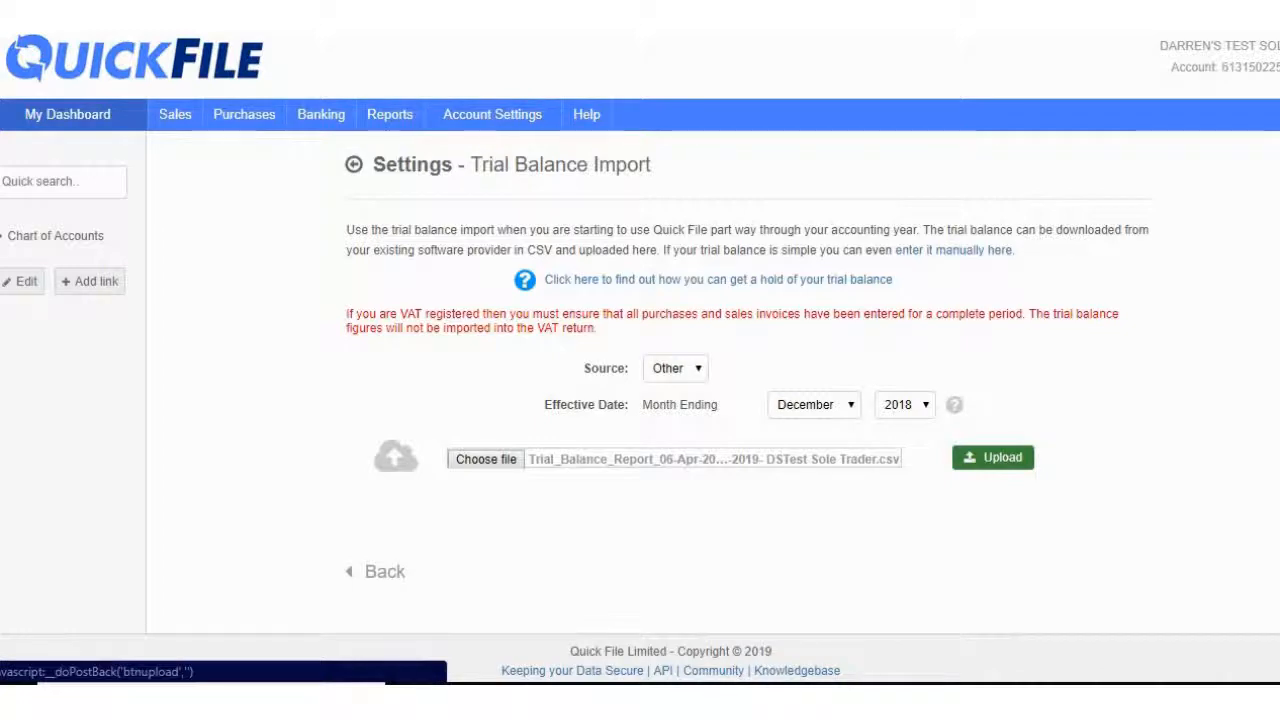
click(993, 457)
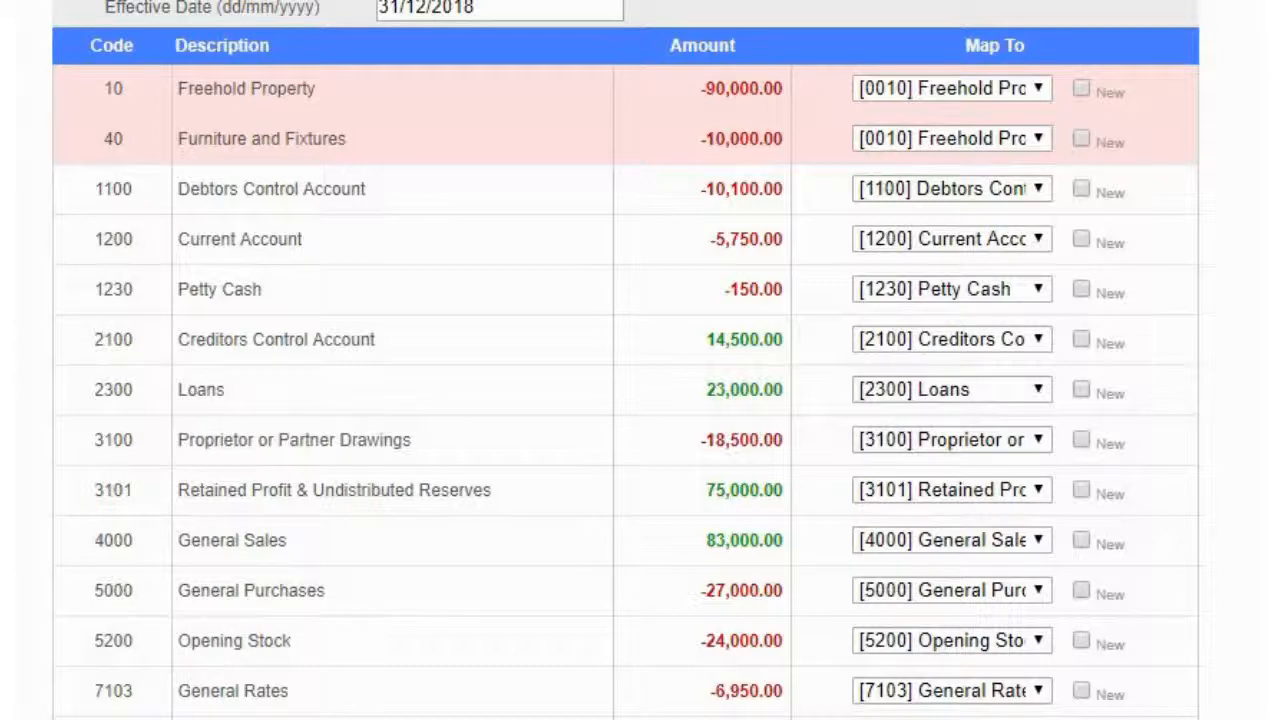
Map the imported Furniture and Fixtures line, code 40, to [0040] Furniture and Fixtures
scroll(626, 360, up, 1)
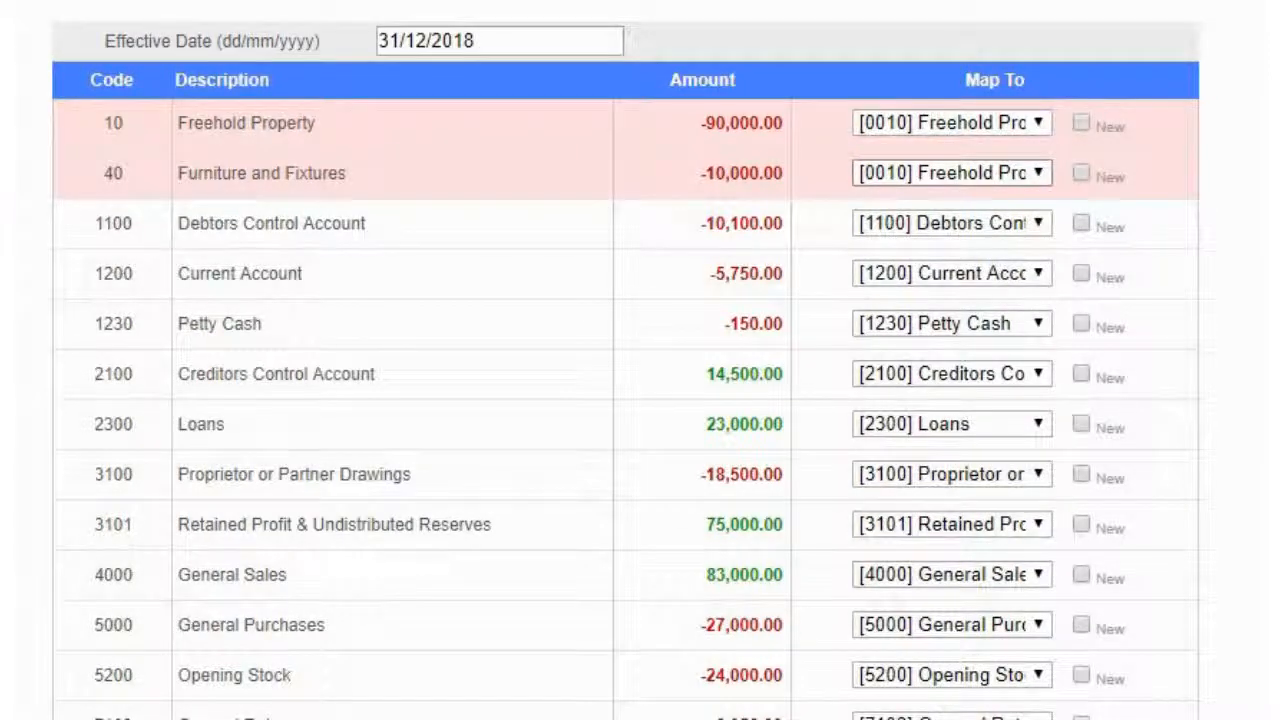
click(1000, 173)
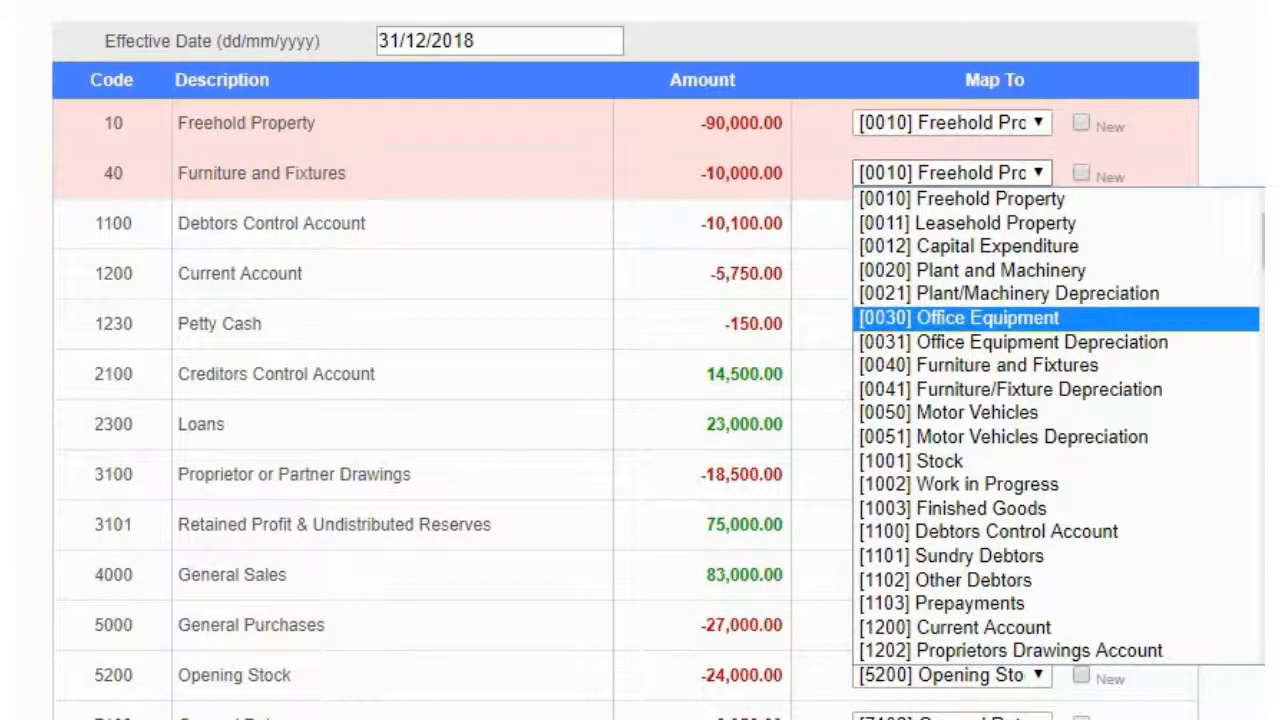
click(1000, 366)
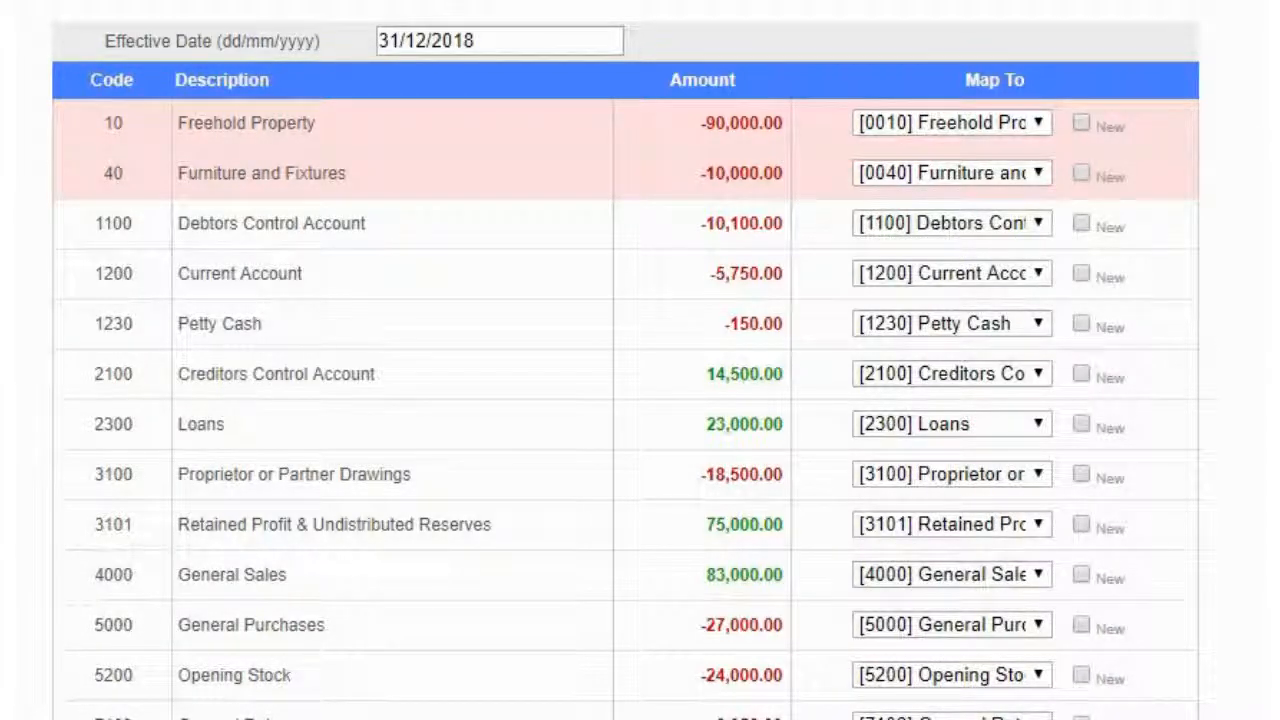
Check the mappings of all imported trial balance lines and save the import
scroll(626, 360, down, 3)
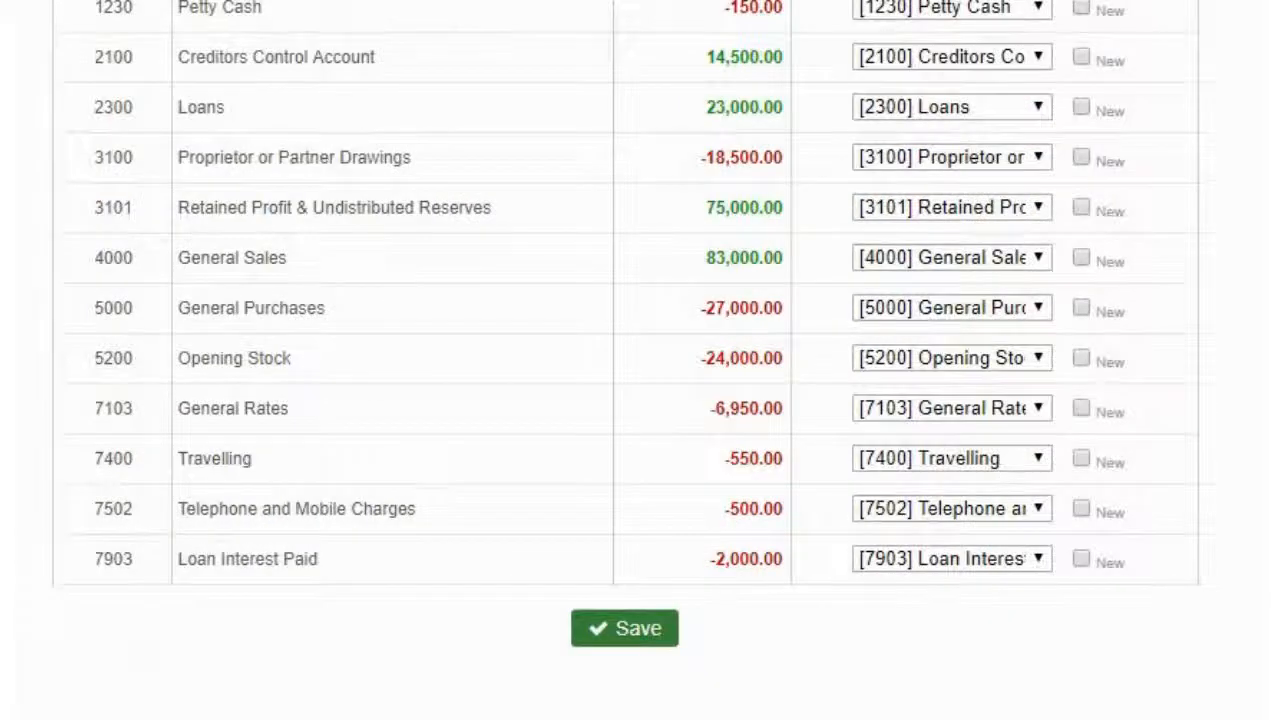
scroll(626, 360, up, 2)
scroll(626, 360, up, 1)
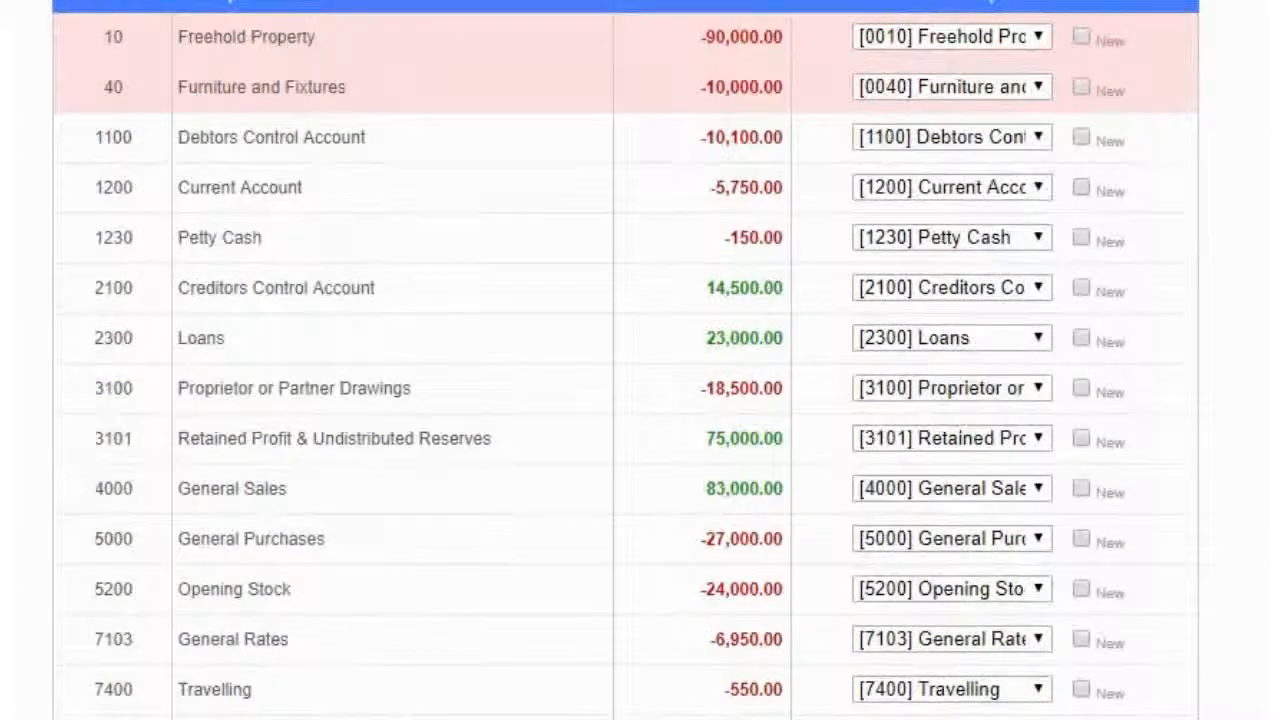
scroll(626, 360, down, 2)
scroll(626, 360, up, 3)
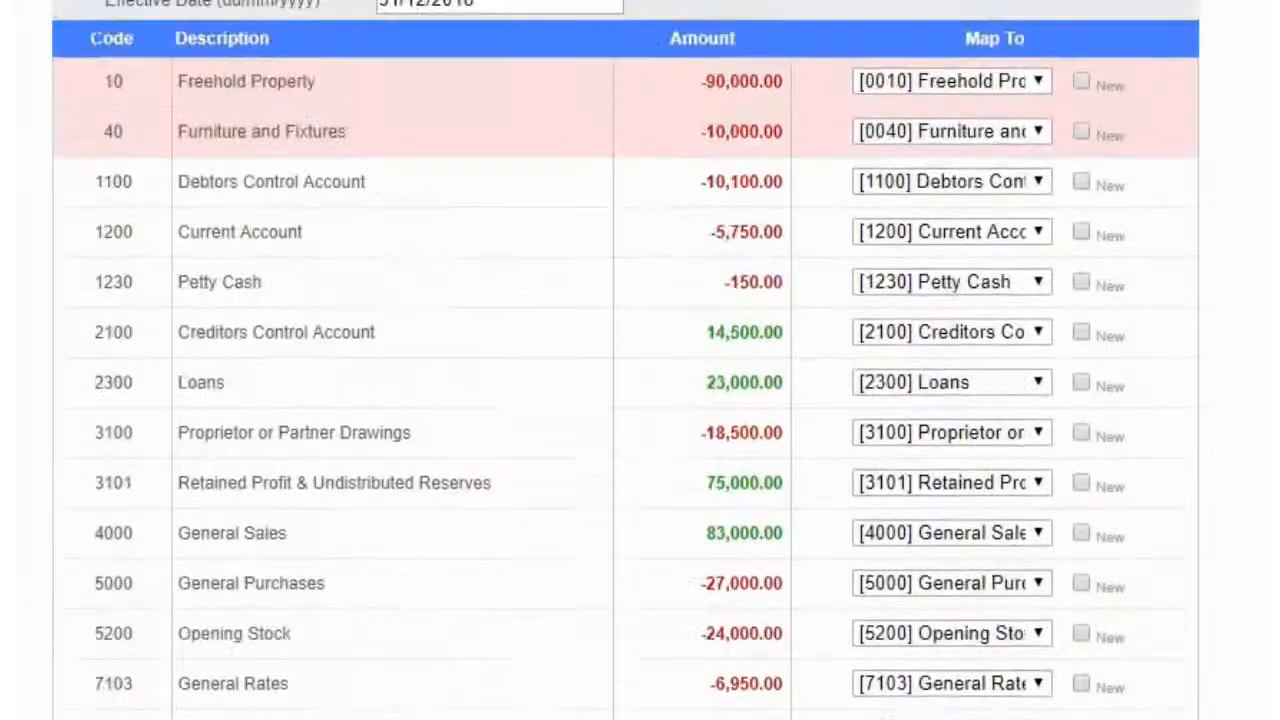
scroll(626, 360, down, 3)
scroll(626, 360, up, 1)
key(Return)
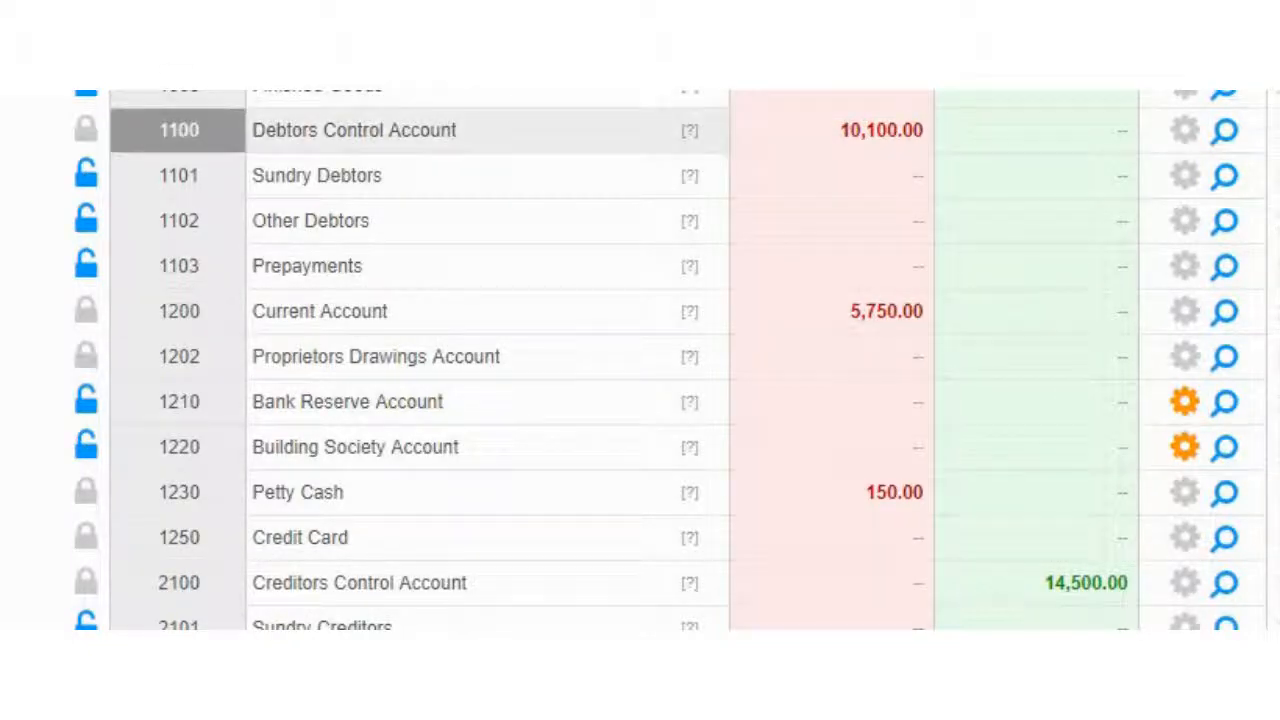
View the descriptions of the Debtors Control Account and the Creditors Control Account in the list of accounts
mouse_move(690, 131)
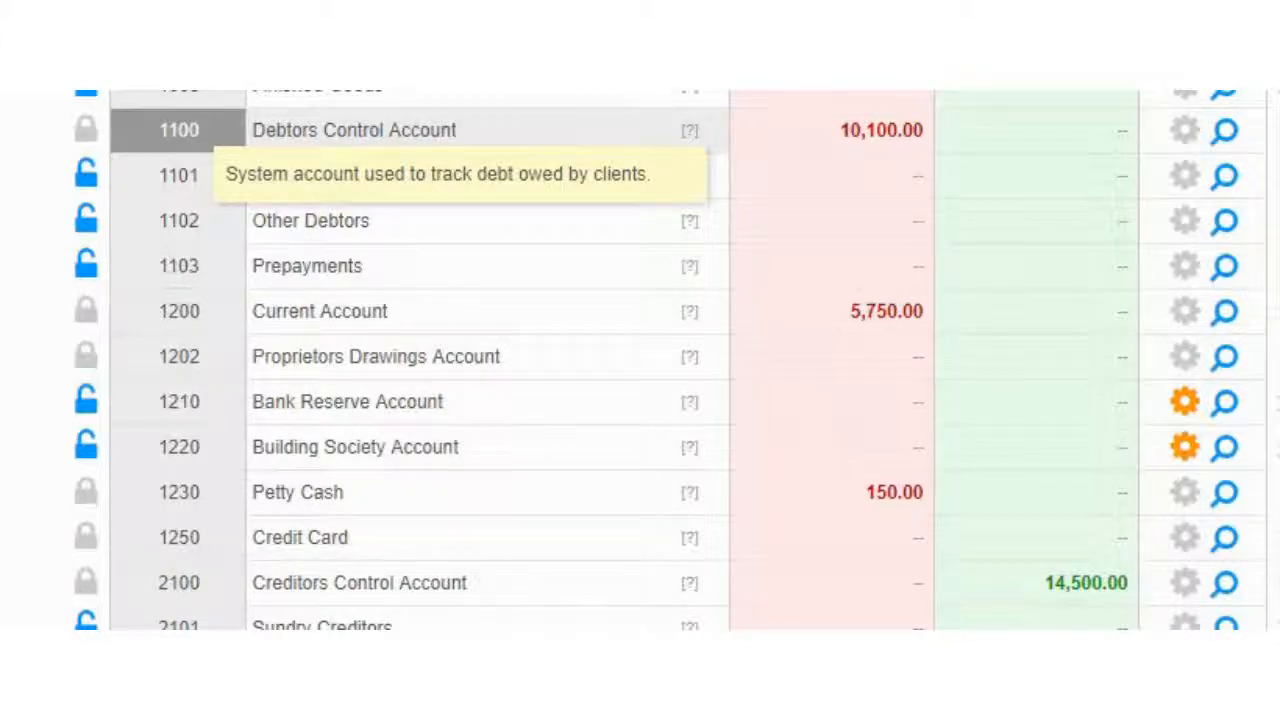
mouse_move(689, 583)
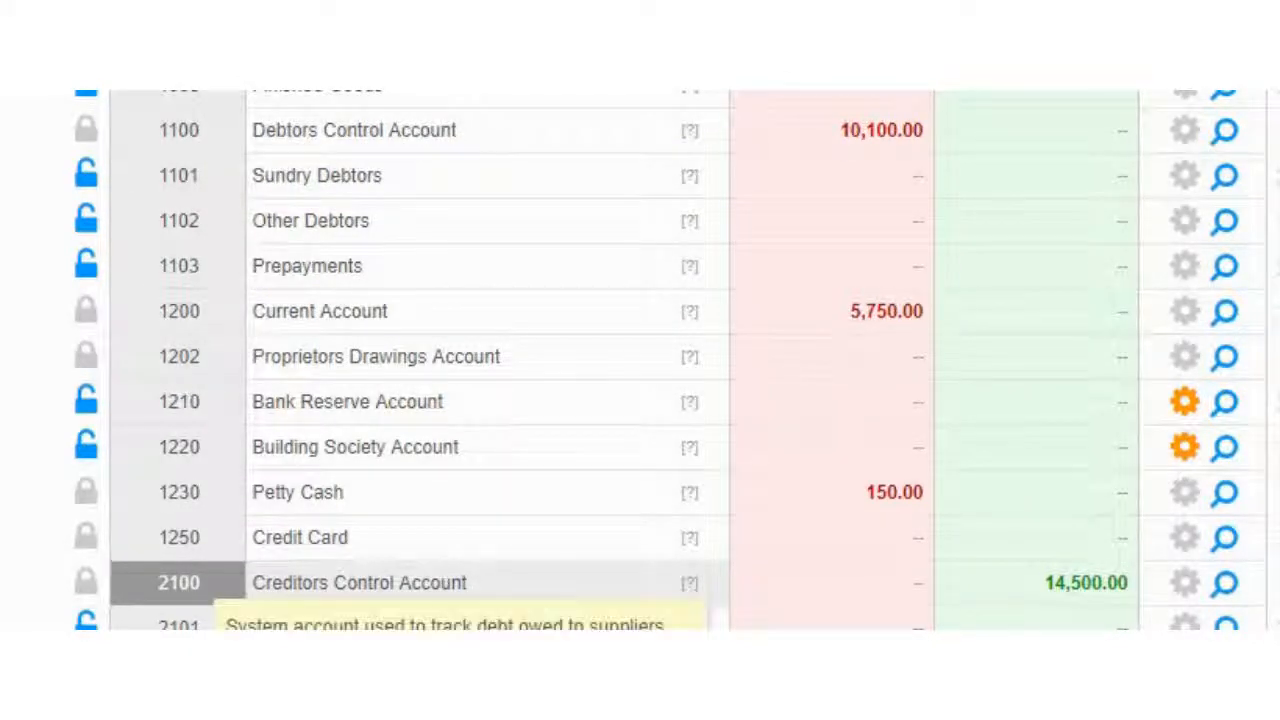